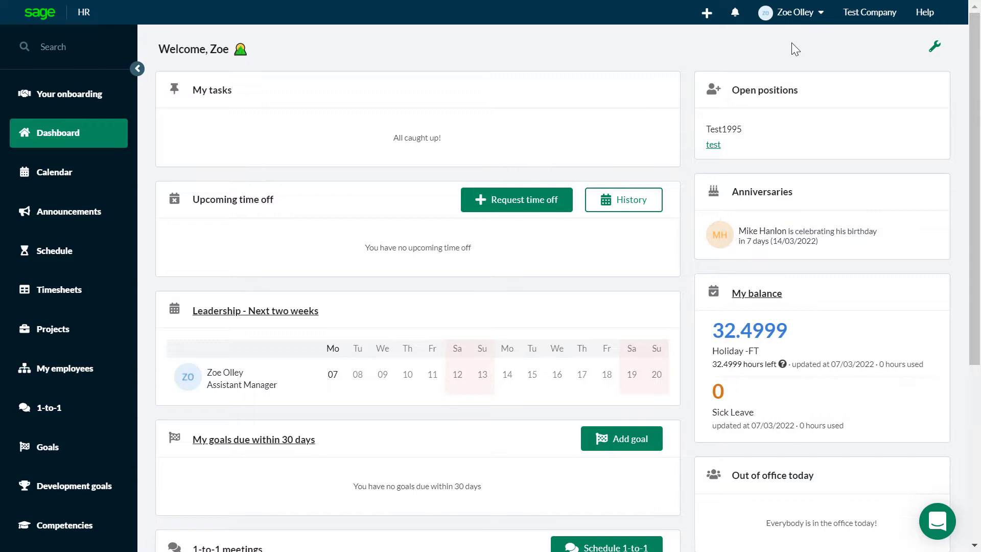
# Step: Open the company Settings from the user name menu
pyautogui.click(807, 20)
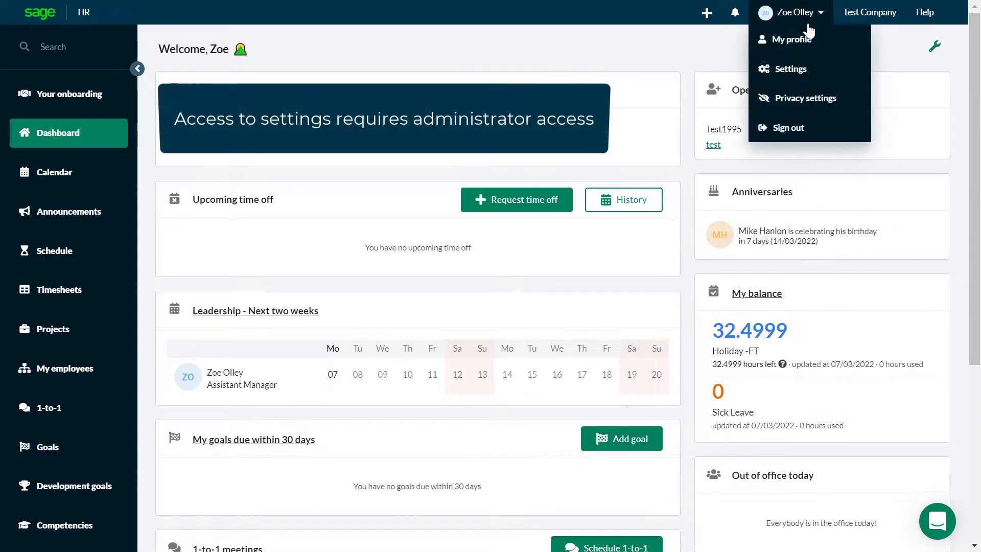
pyautogui.click(812, 78)
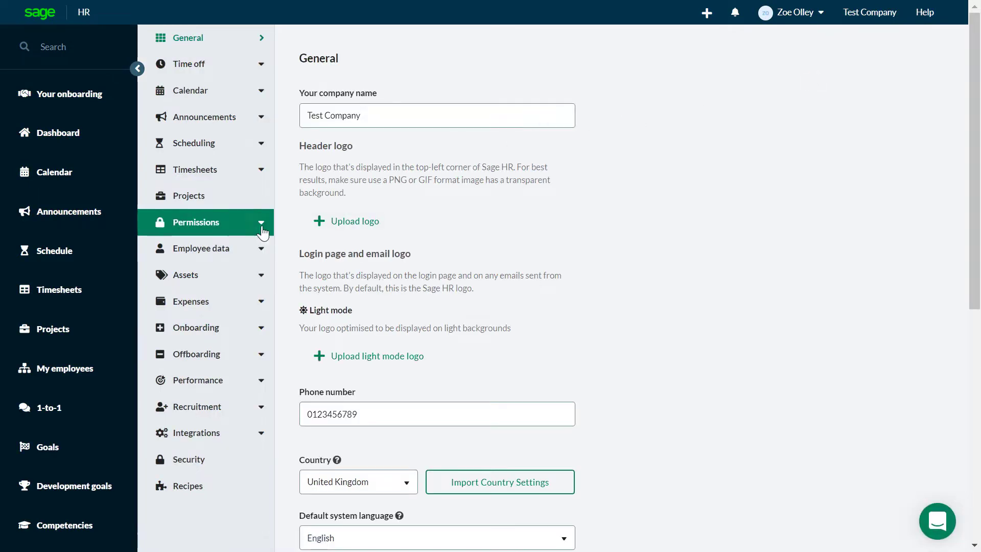
# Step: Expand Permissions, turn Offboarding off in Global permissions, and move on to Tasks
pyautogui.click(255, 234)
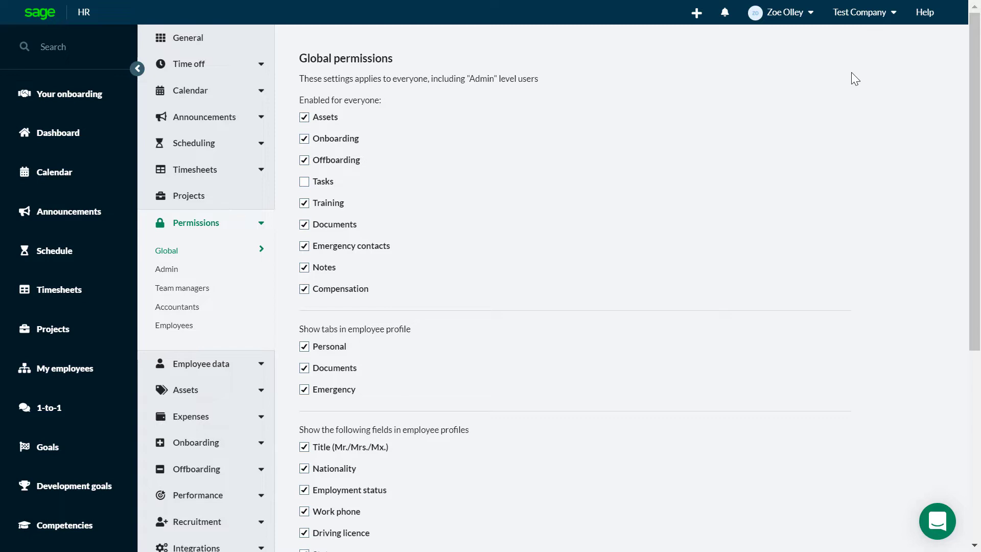
pyautogui.press('Tab')
pyautogui.press('Tab')
pyautogui.press('Tab')
pyautogui.press('space')
pyautogui.press('Tab')
pyautogui.press('Tab')
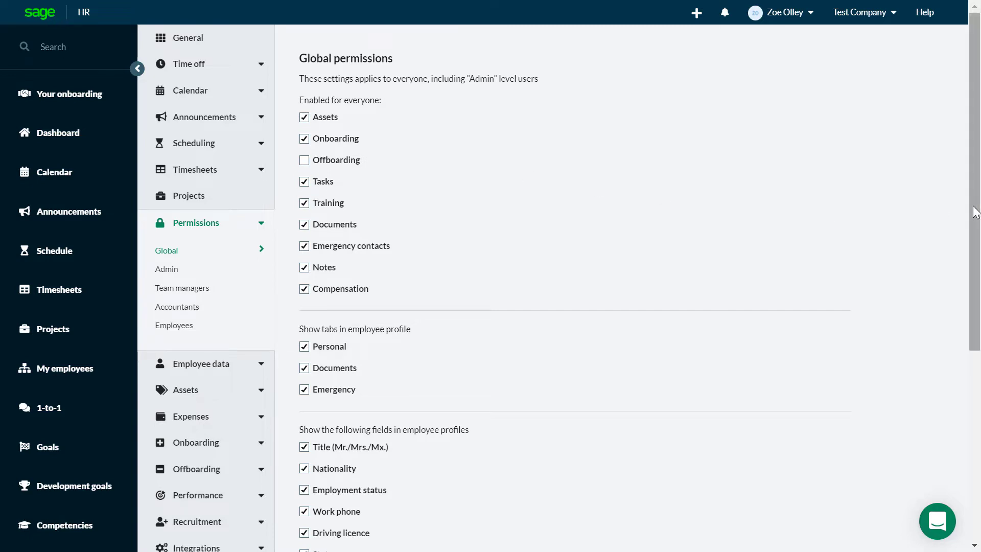
pyautogui.moveTo(973, 212); pyautogui.dragTo(979, 437)
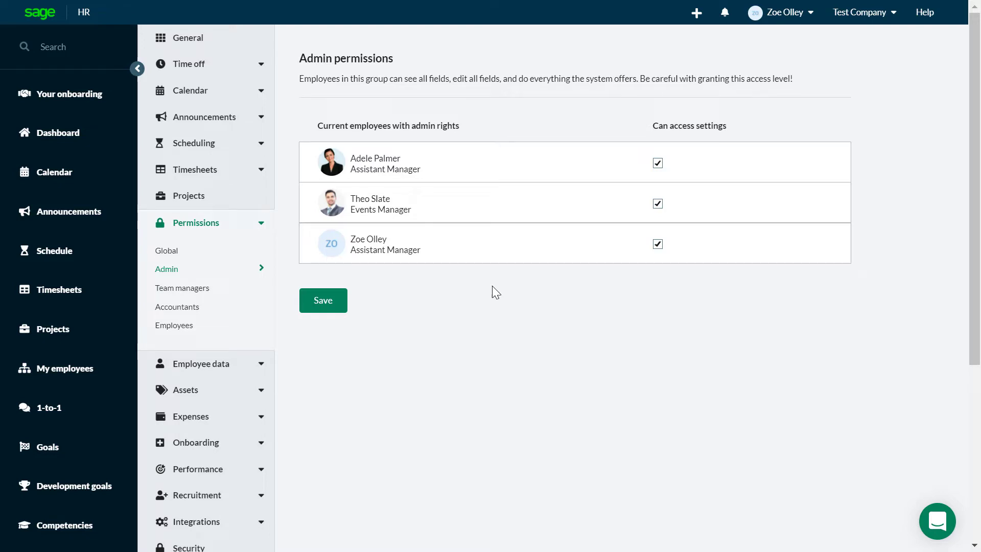
# Step: Toggle the third admin's 'Can access settings' off and back on
pyautogui.click(659, 244)
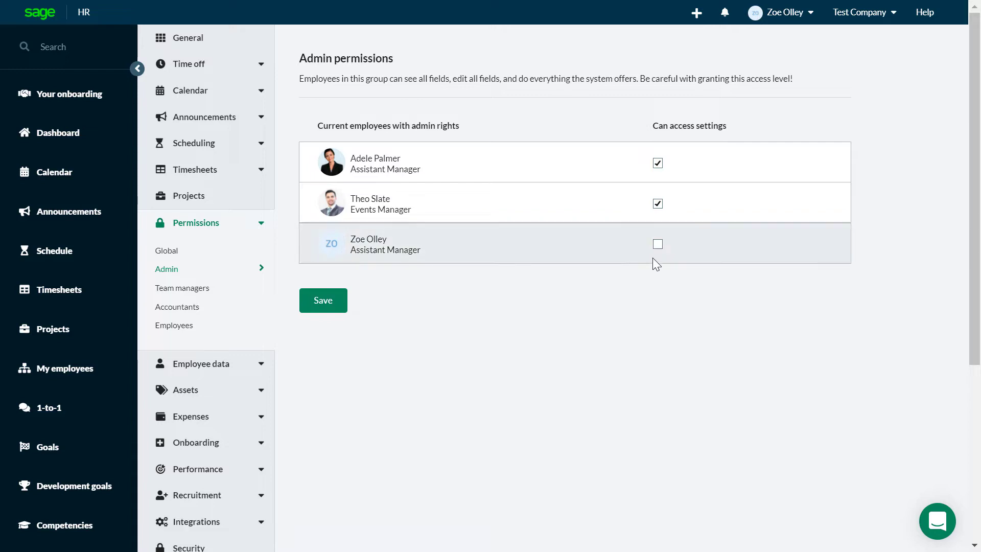
pyautogui.click(657, 245)
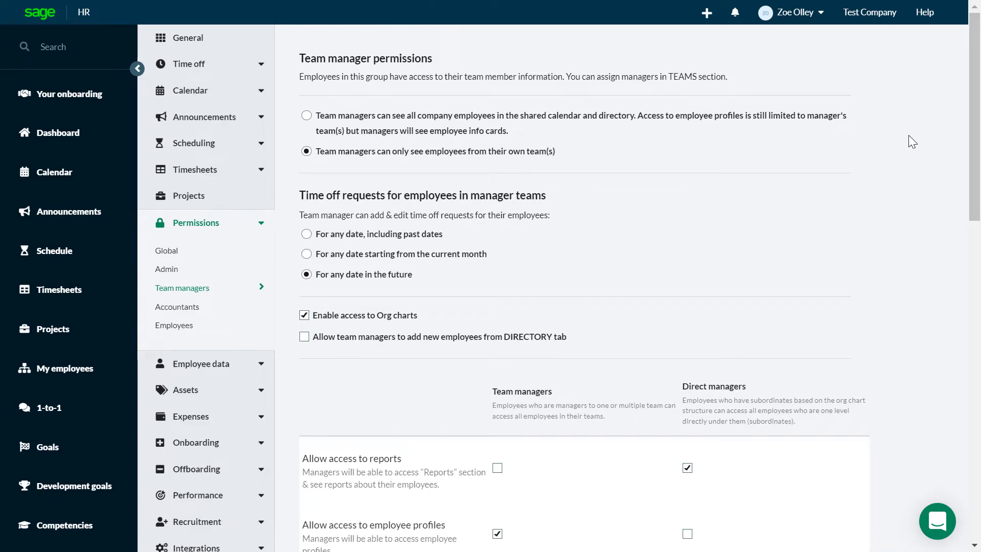
# Step: Try 'see all employees', reselect 'only their own team(s)' for managers, and save
pyautogui.click(843, 123)
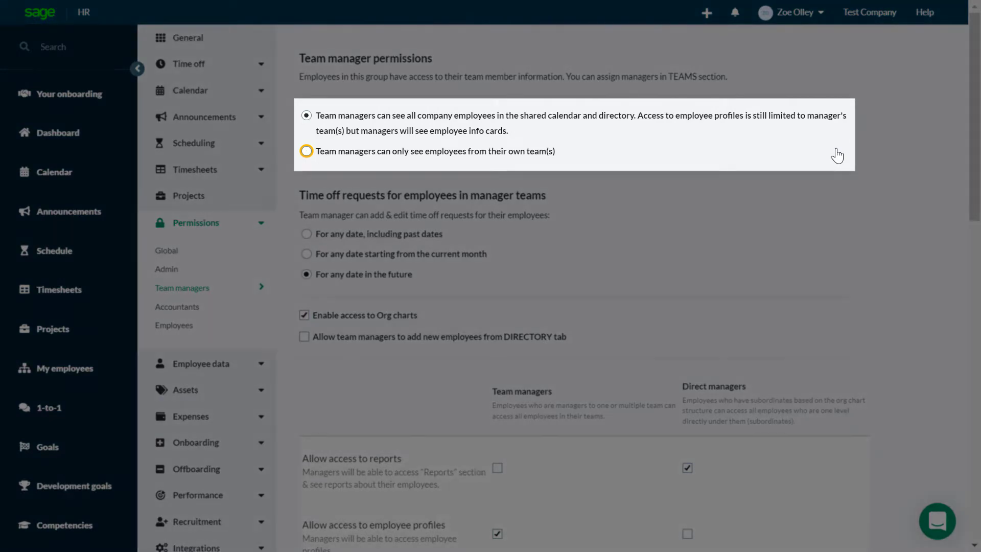
pyautogui.click(836, 152)
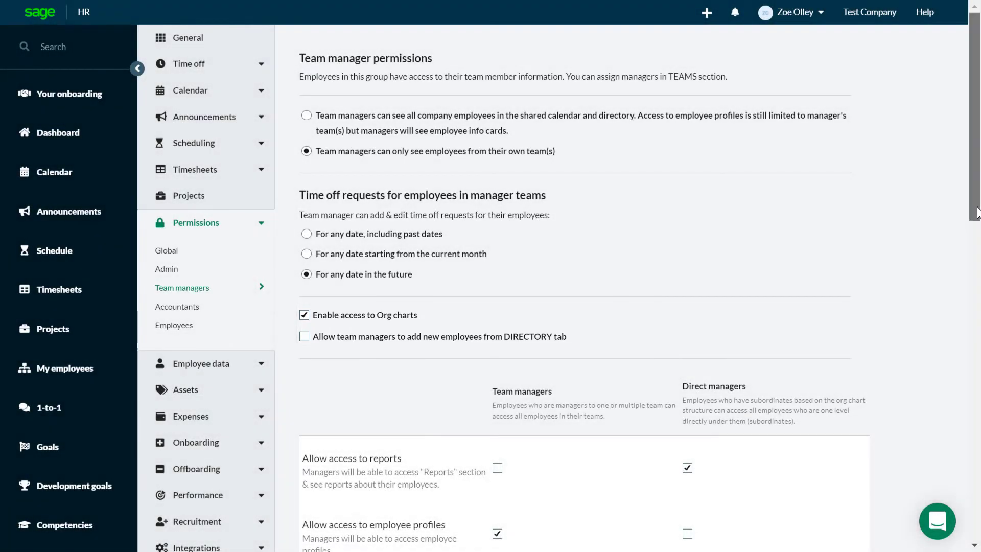
pyautogui.moveTo(977, 212); pyautogui.dragTo(978, 352)
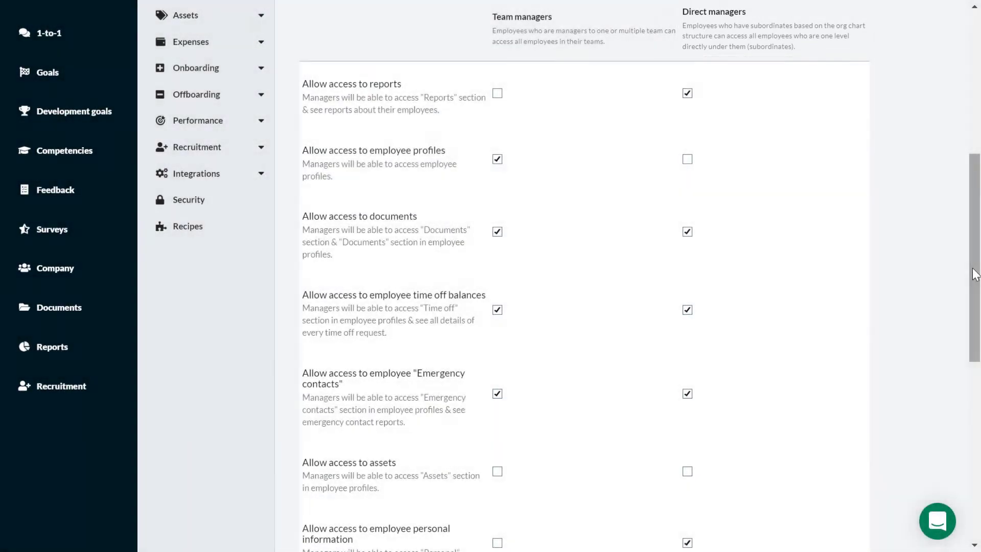
pyautogui.moveTo(975, 274); pyautogui.dragTo(979, 490)
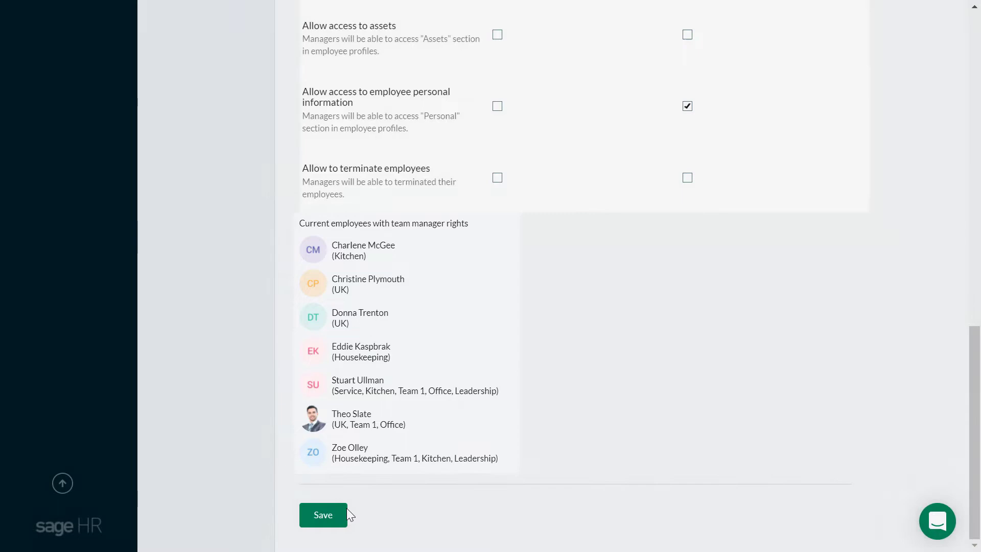
pyautogui.click(325, 516)
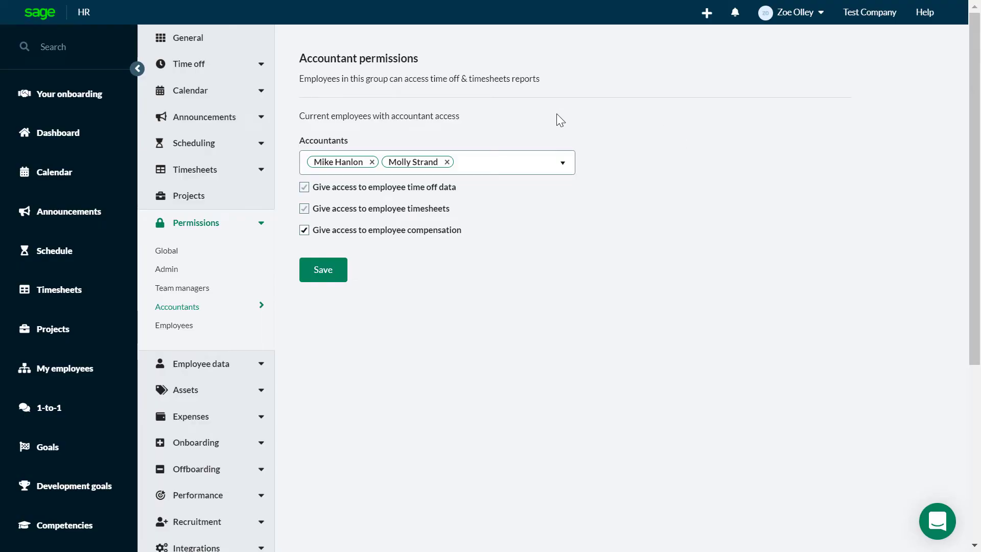
# Step: Add the employee filtered by 'j' as accountant, remove the last one, and untick compensation access
pyautogui.click(525, 161)
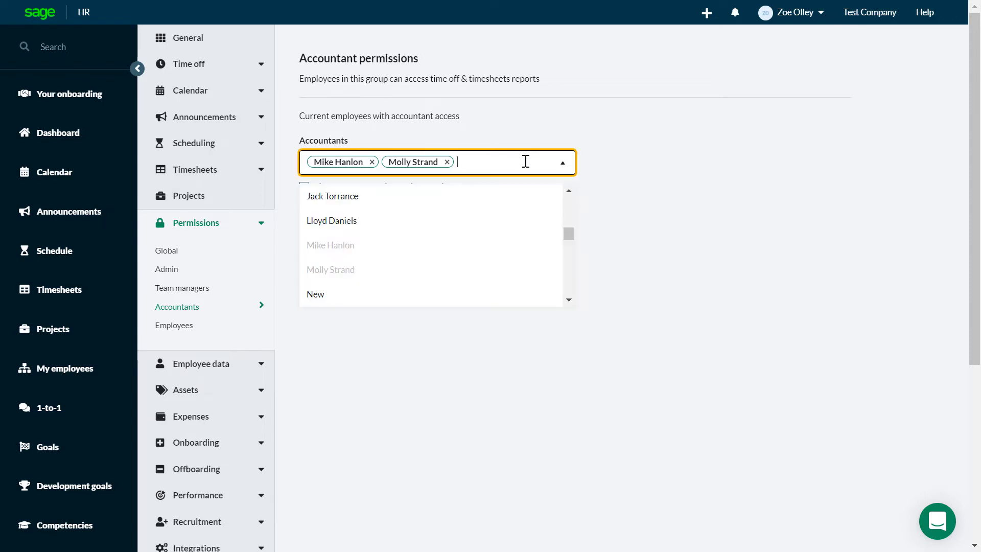
pyautogui.write('j')
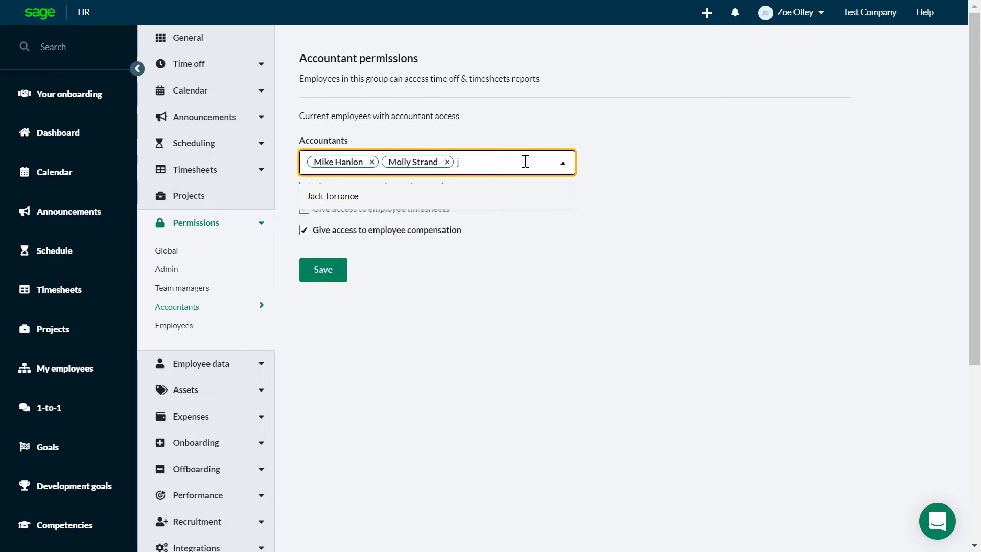
pyautogui.click(504, 199)
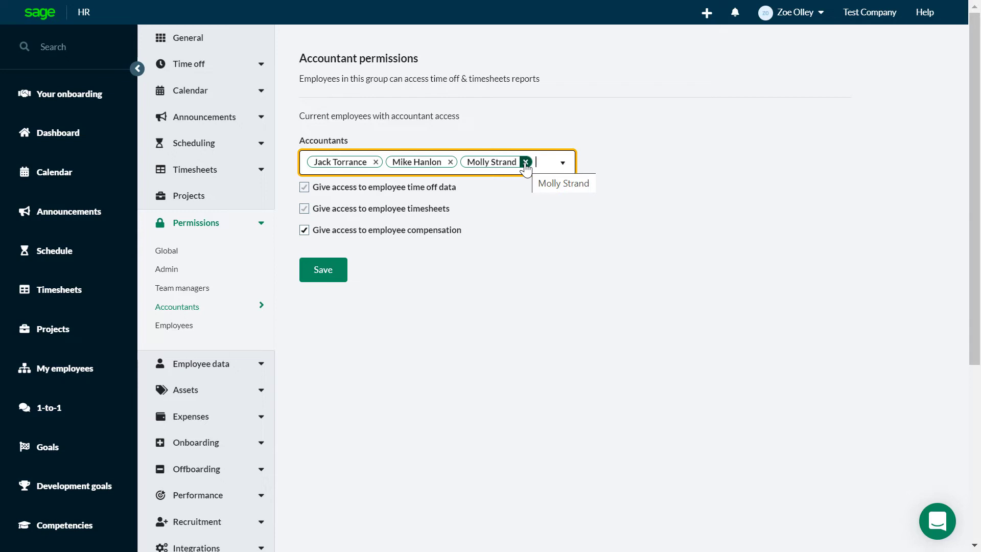
pyautogui.click(526, 162)
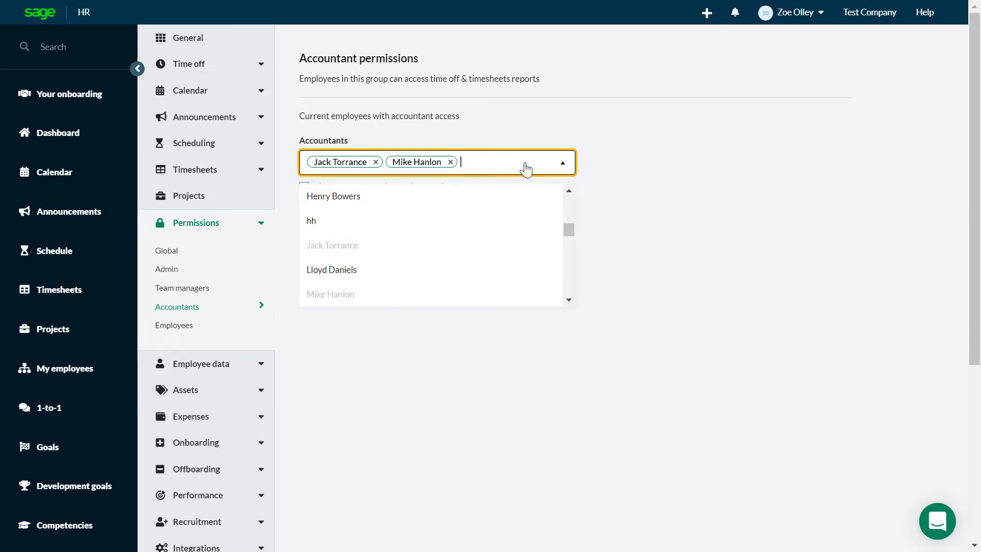
pyautogui.click(535, 133)
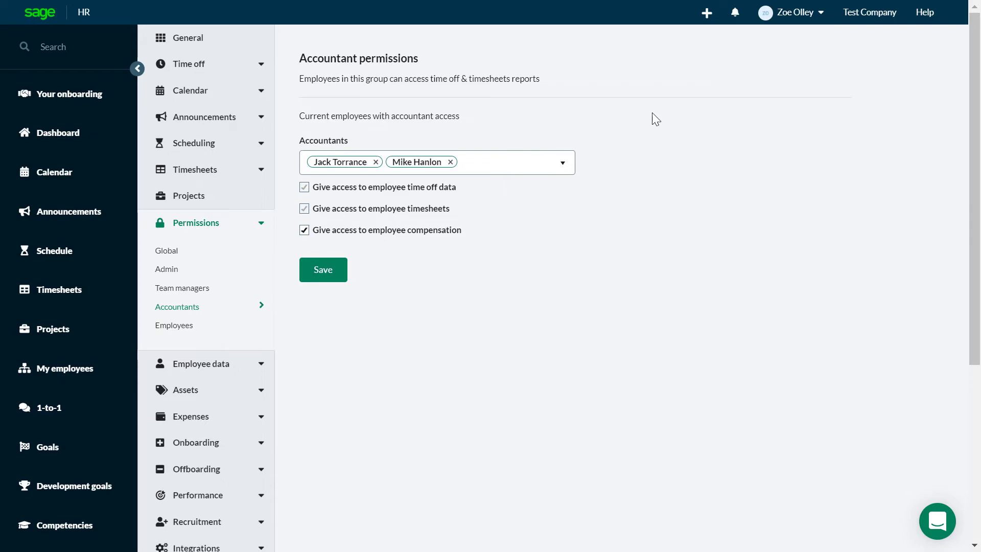
pyautogui.click(304, 230)
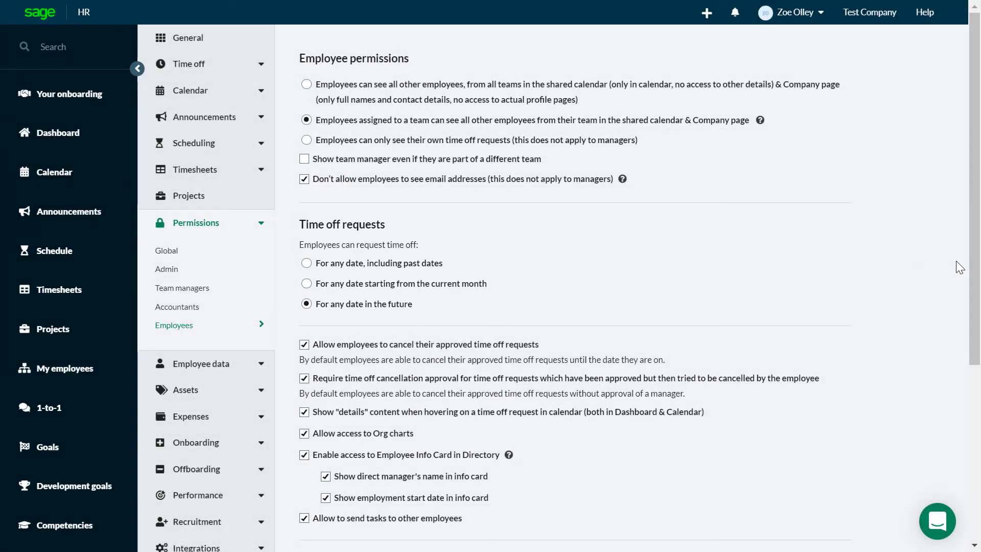
# Step: Scroll down through the Employee permission options
pyautogui.moveTo(976, 264); pyautogui.dragTo(978, 443)
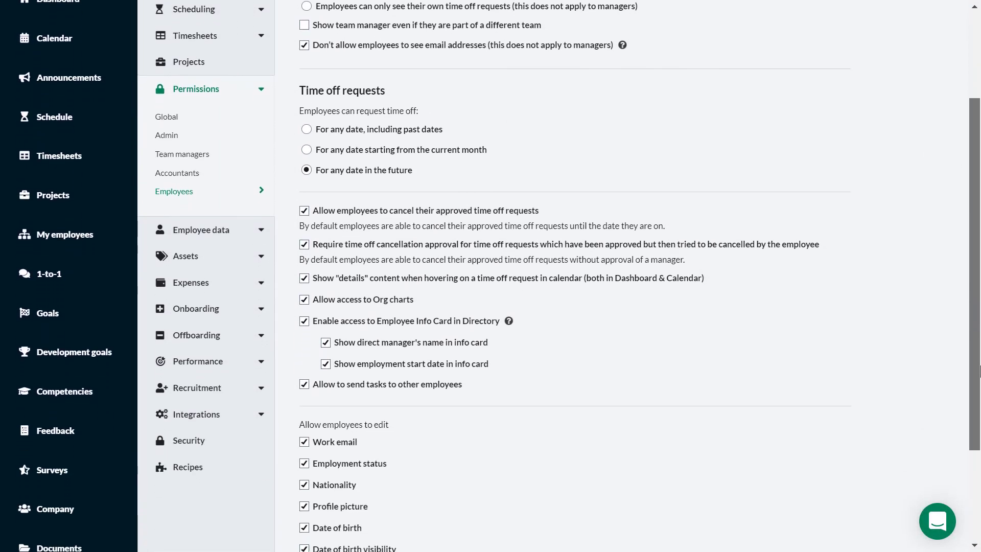